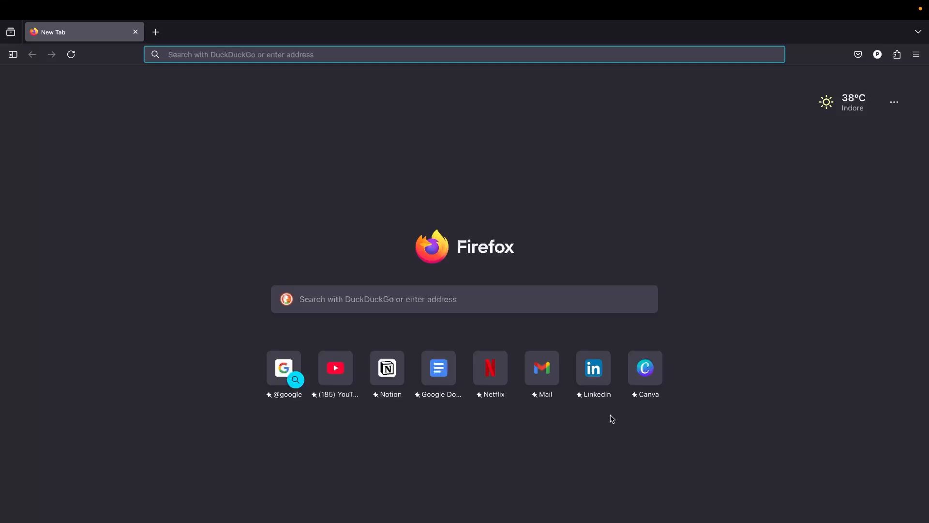
# - Open kuberns.com, start the free deployment and sign in with an existing Google account
pyautogui.write('kuberns')
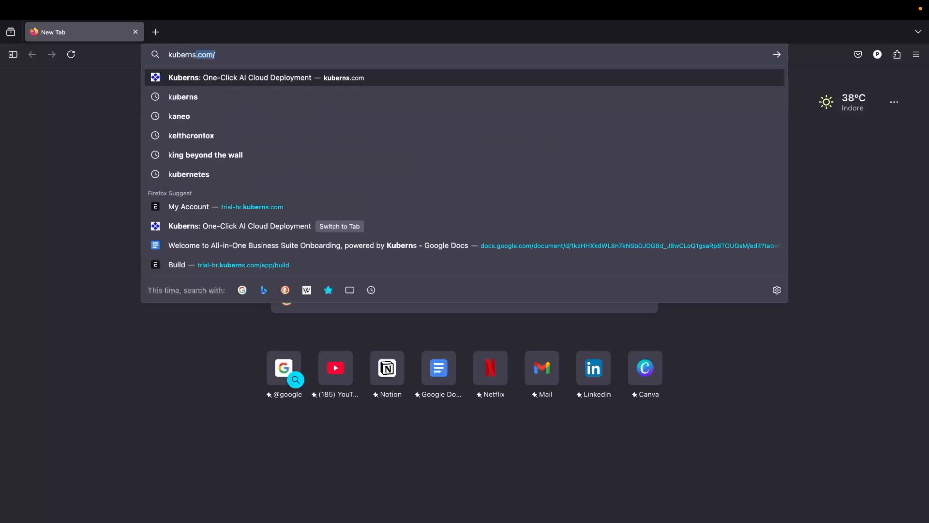
pyautogui.write('.com/')
pyautogui.press('Return')
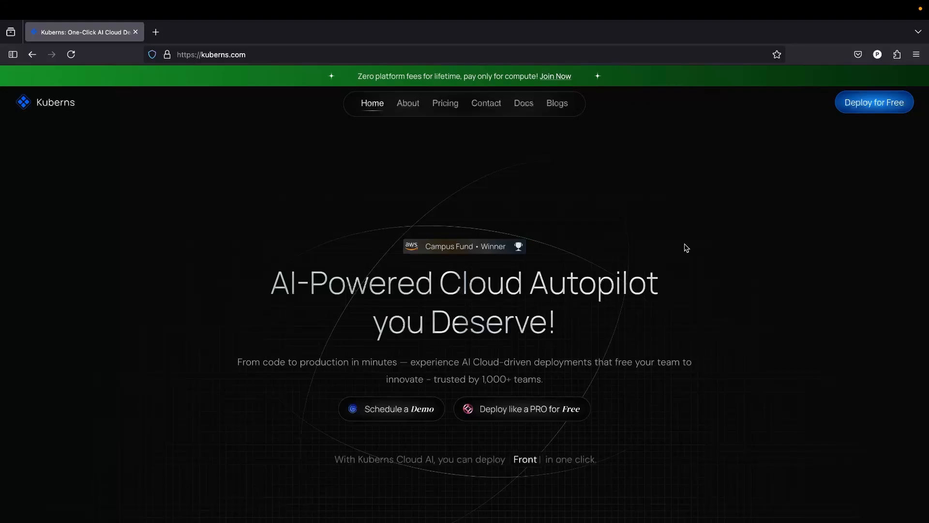
pyautogui.click(885, 113)
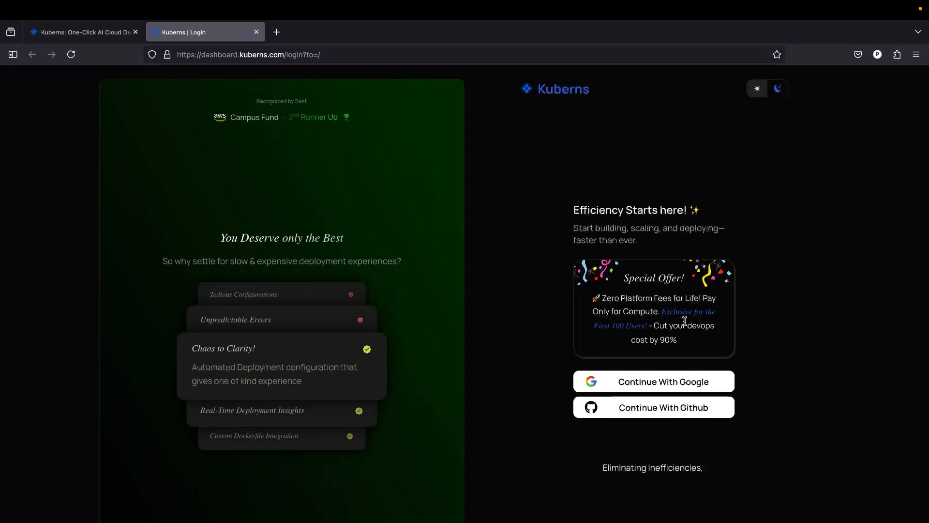
pyautogui.click(668, 389)
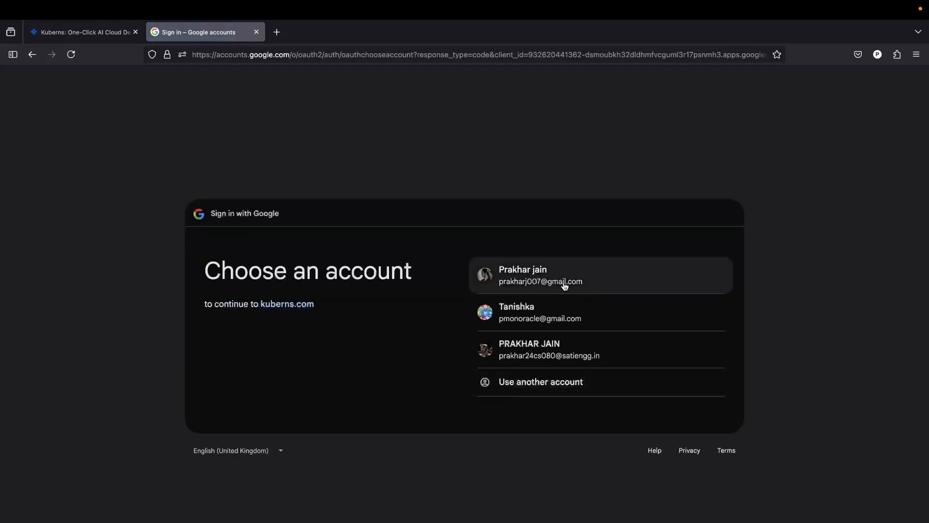
pyautogui.click(564, 284)
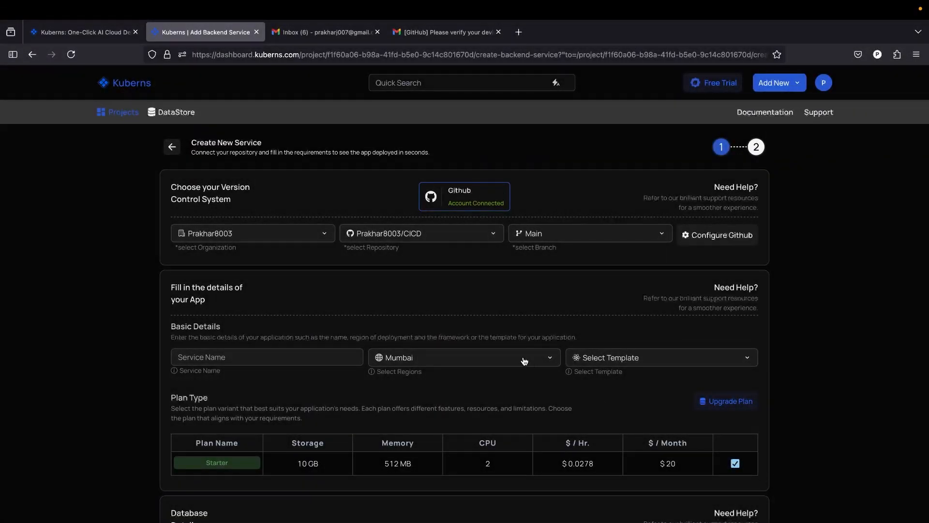
# - Choose the Web-App-Automation repository as the source for the new service
pyautogui.click(441, 239)
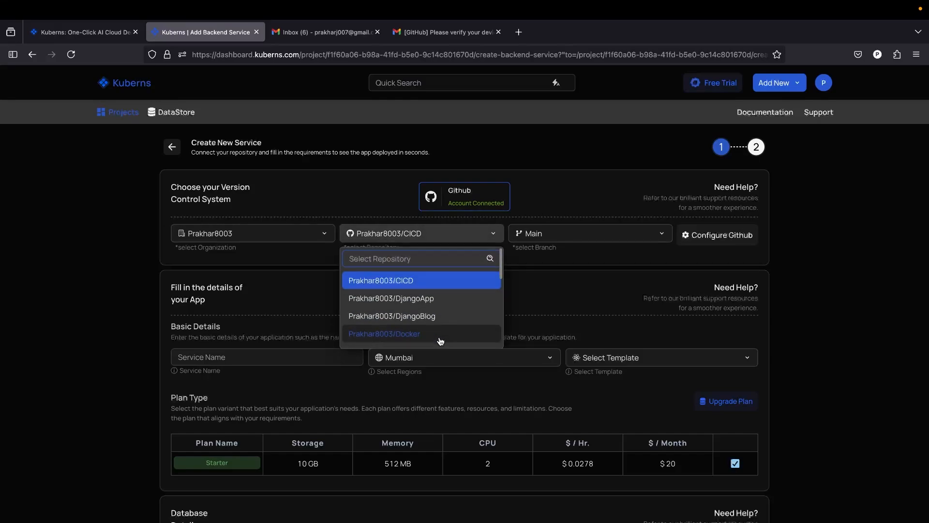
pyautogui.scroll(-6, 440, 339)
pyautogui.scroll(-2, 441, 341)
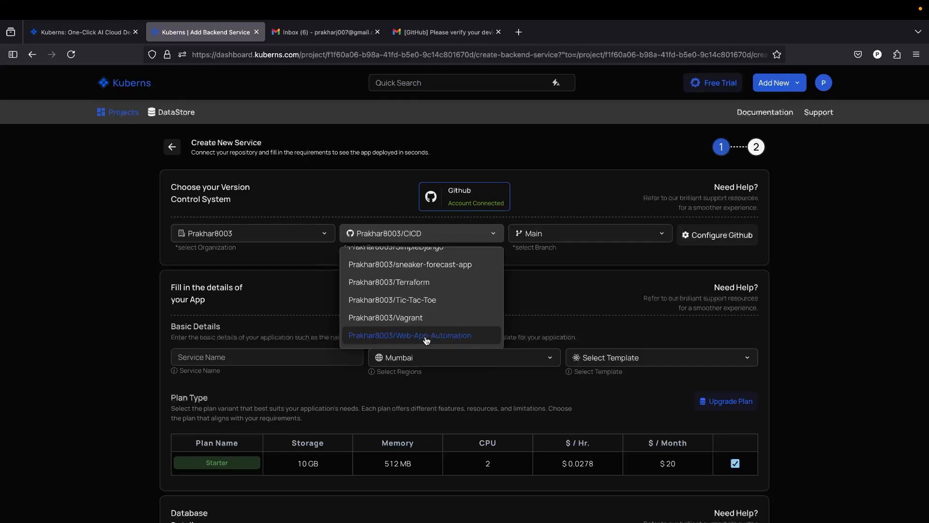
pyautogui.click(426, 339)
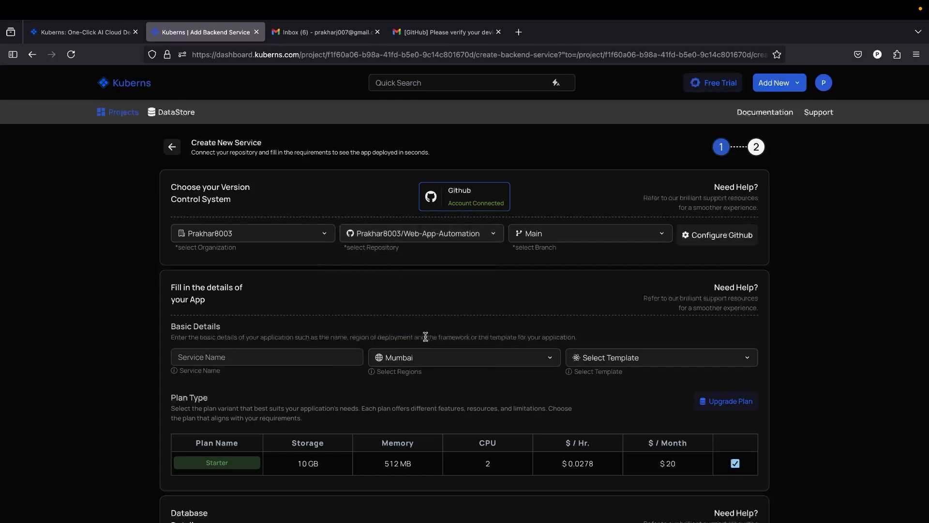
# - Name the service FlassApp and choose the Flask template for it
pyautogui.click(270, 363)
pyautogui.write('FlassApp')
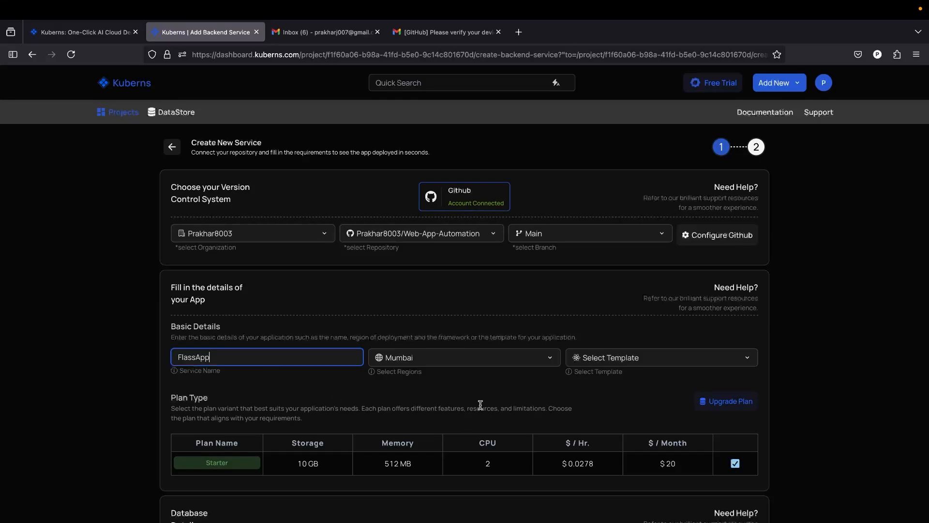
pyautogui.click(652, 367)
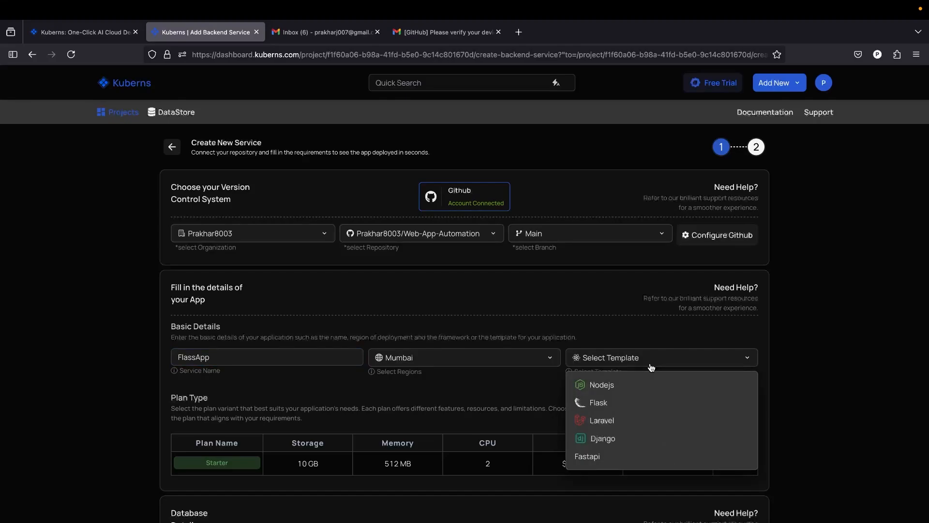
pyautogui.click(634, 408)
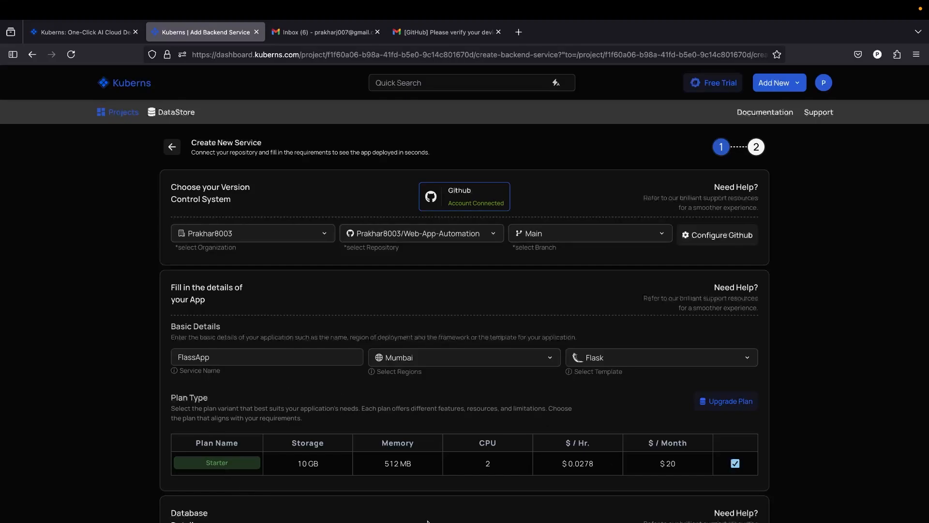
# - Review the available plans, save the Starter plan and proceed to the environment variables stage
pyautogui.click(732, 401)
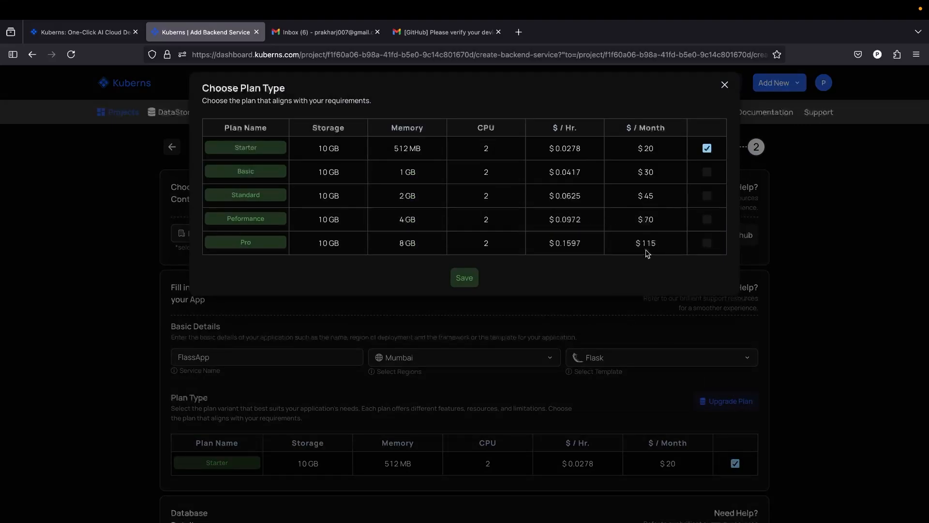
pyautogui.click(469, 278)
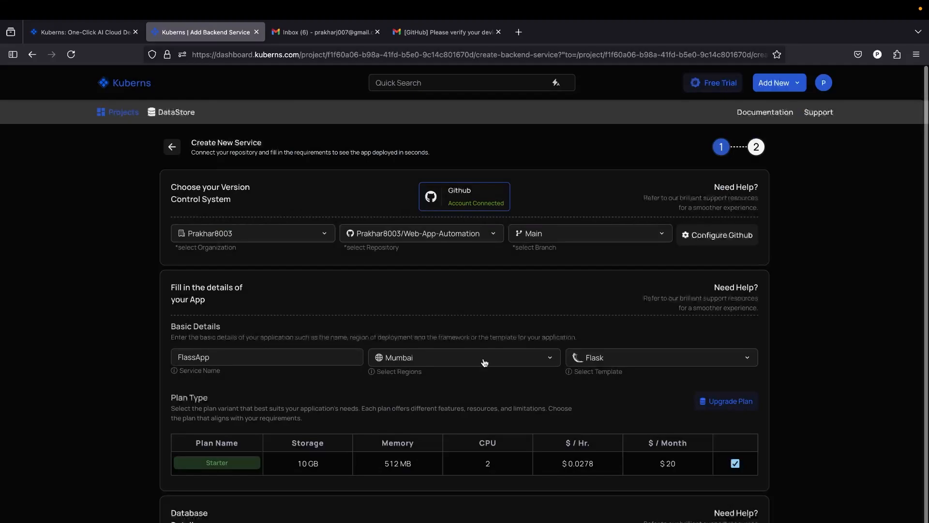
pyautogui.scroll(-3, 483, 360)
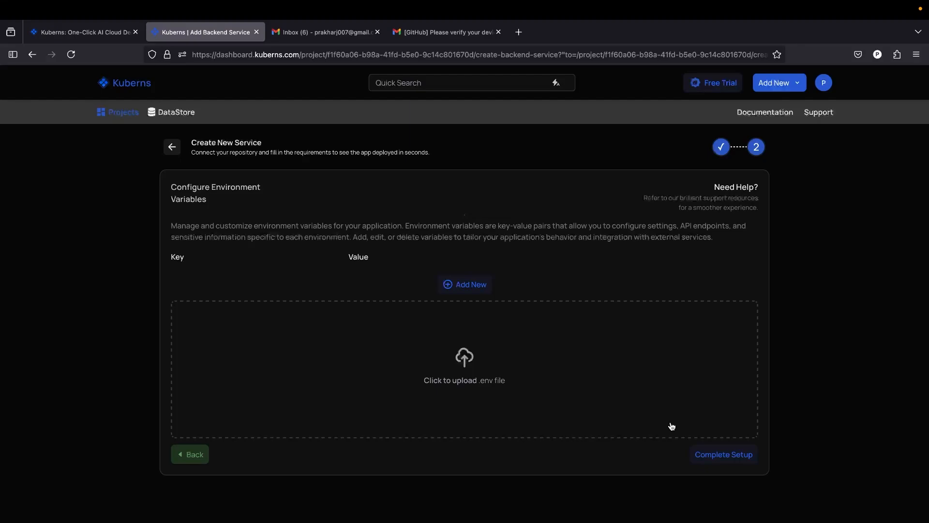
pyautogui.click(477, 286)
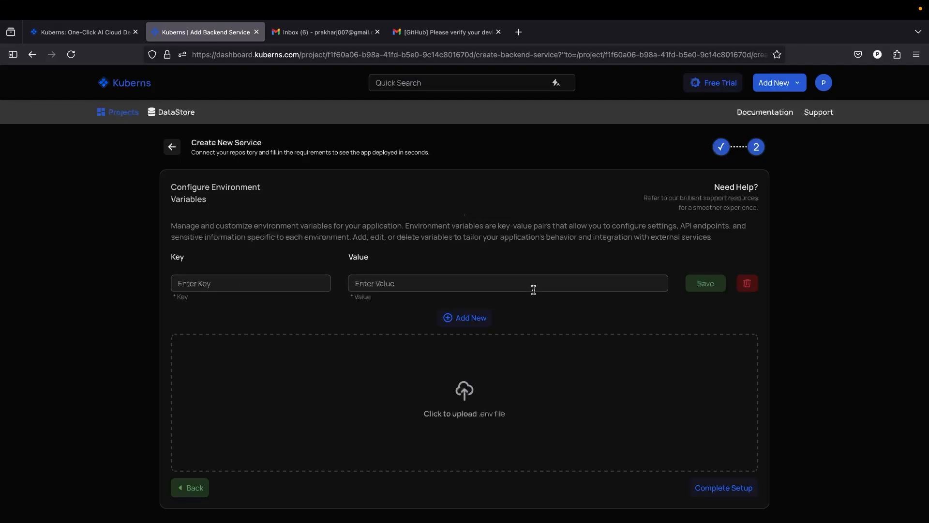
pyautogui.click(746, 285)
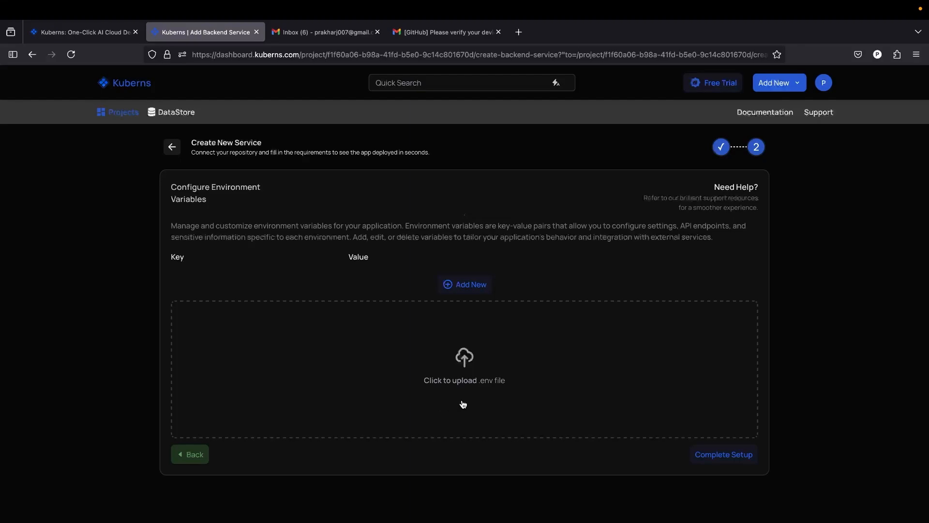
pyautogui.click(472, 359)
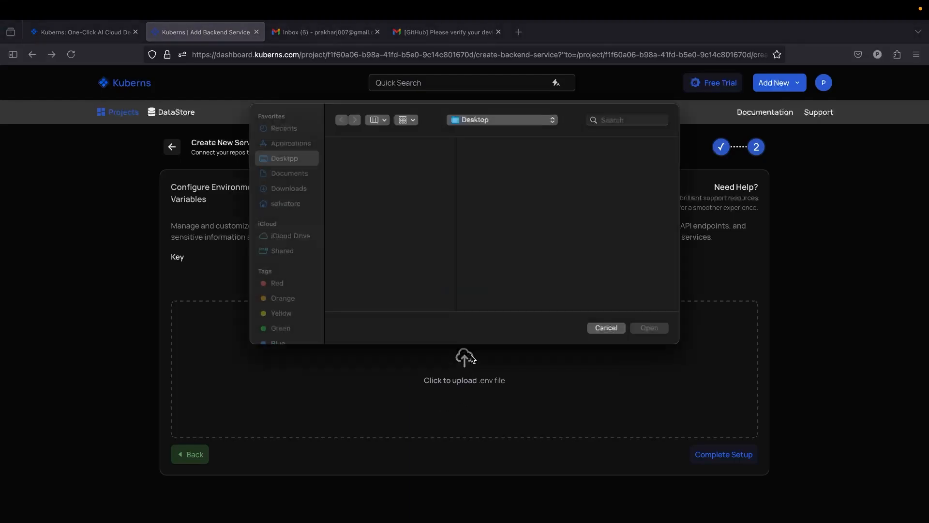
pyautogui.click(603, 328)
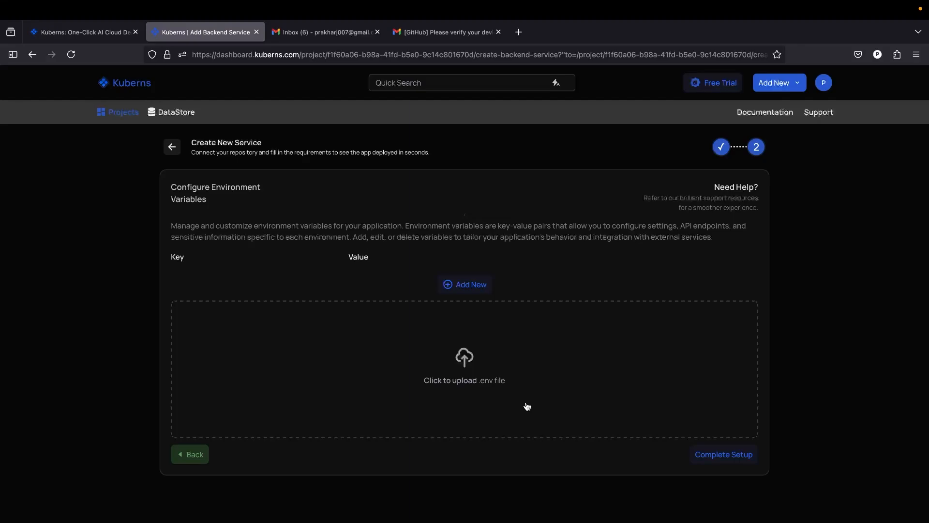
# - Complete the service setup without adding any environment variables
pyautogui.click(721, 462)
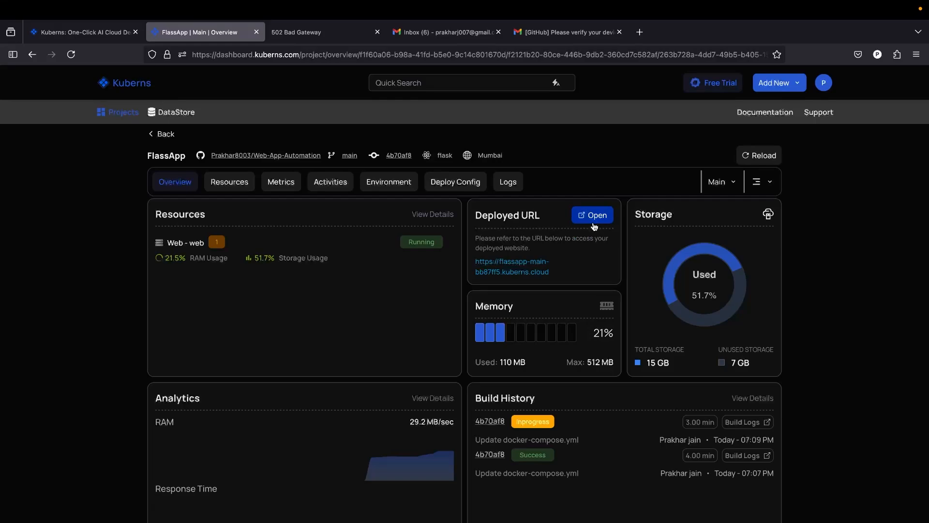
# - Examine FlassApp's overview, resources, metrics, activities, environment, deploy configuration and live logs, and return to the overview
pyautogui.scroll(-1, 361, 386)
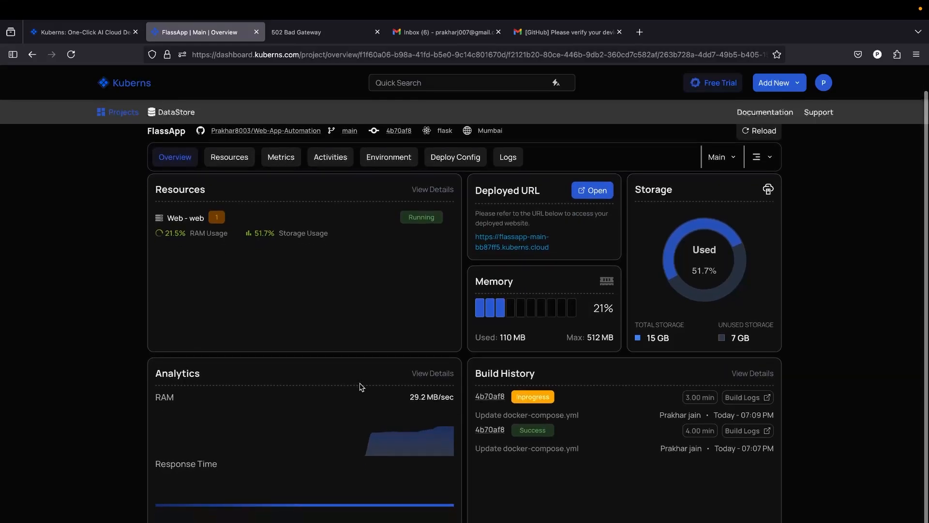
pyautogui.moveTo(289, 410)
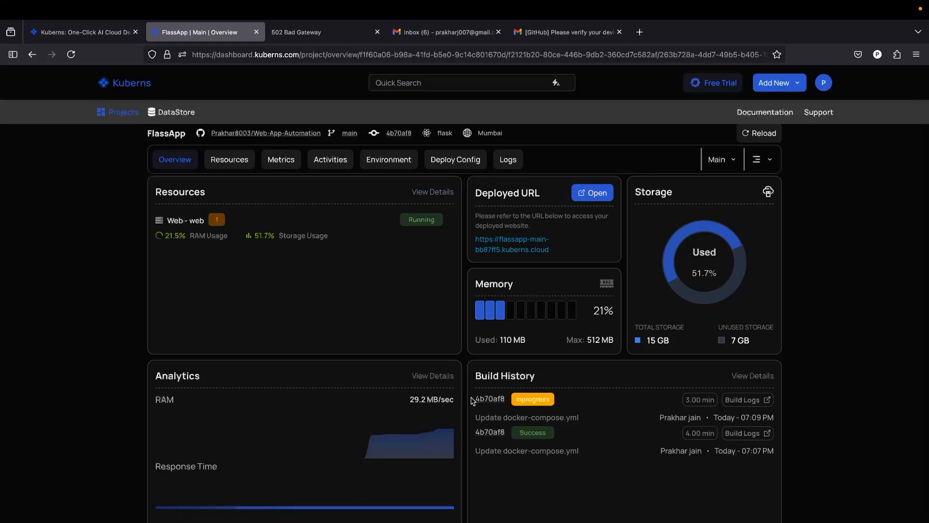
pyautogui.scroll(1, 473, 398)
pyautogui.click(239, 189)
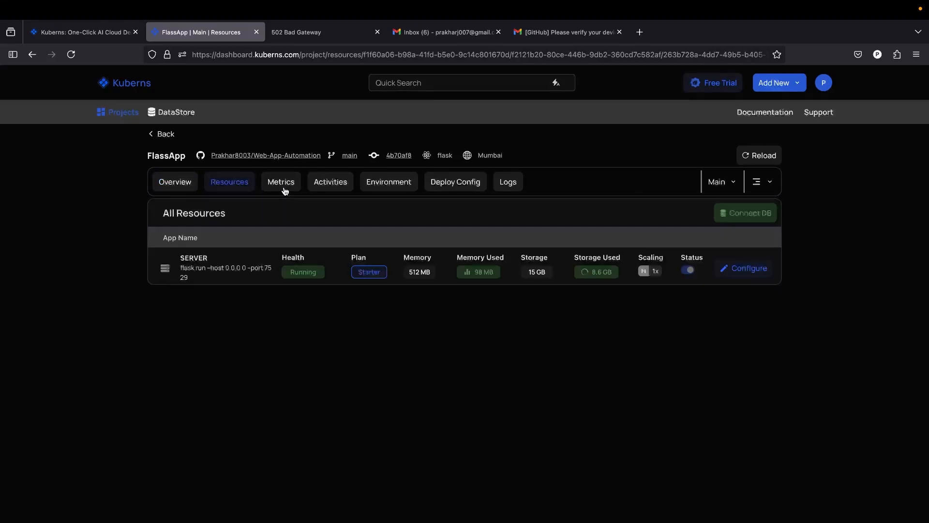
pyautogui.click(284, 188)
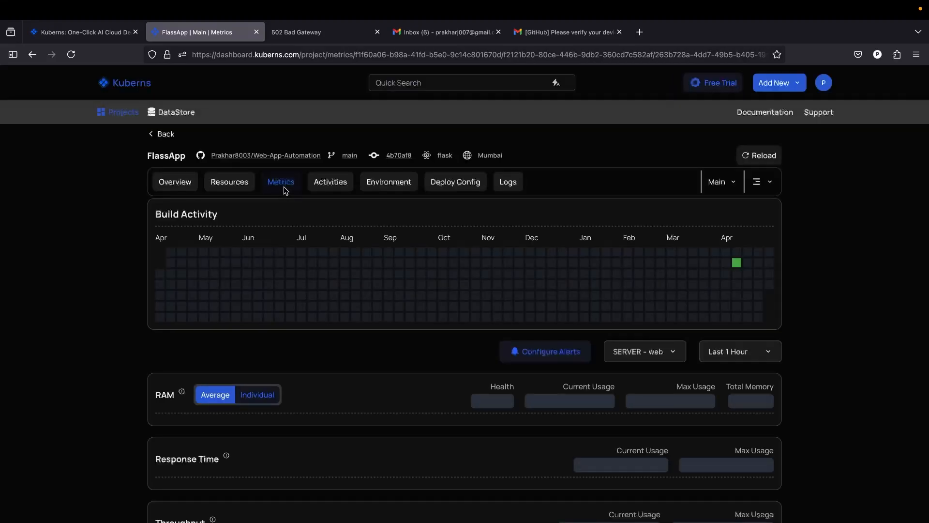
pyautogui.click(336, 192)
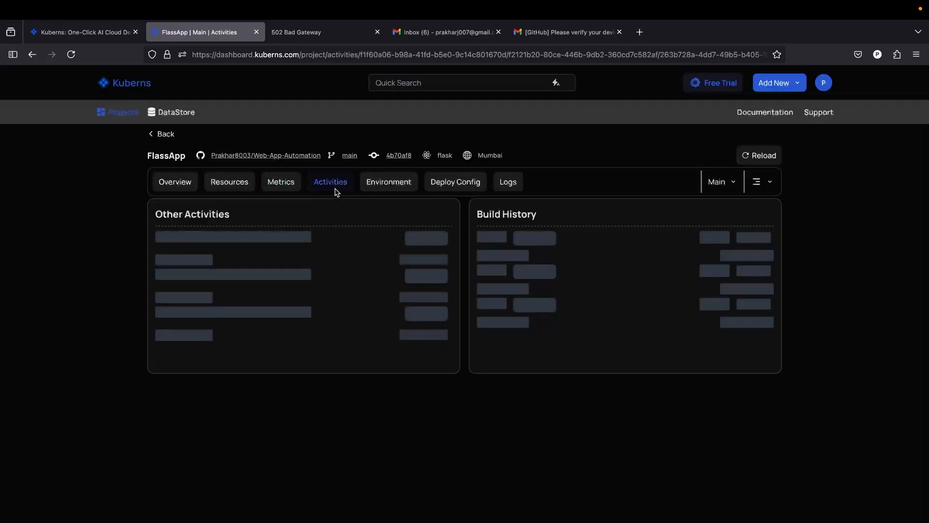
pyautogui.click(387, 183)
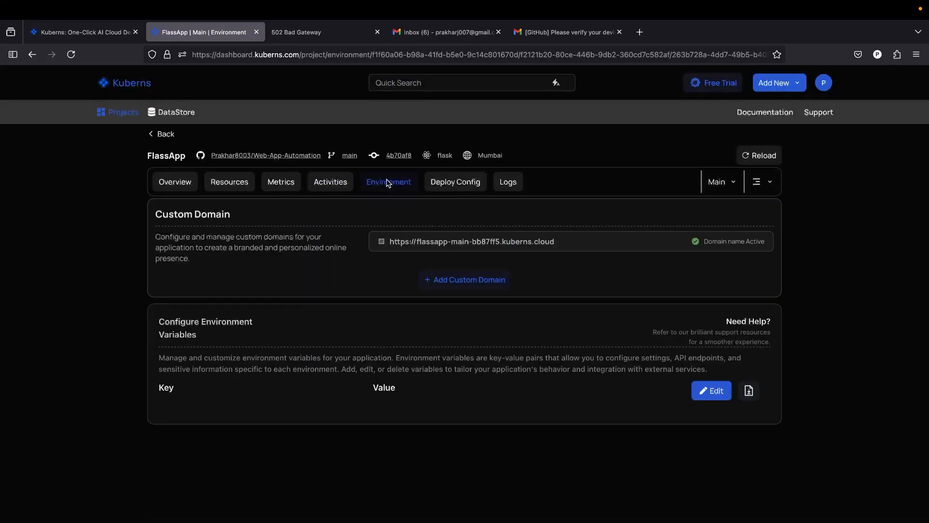
pyautogui.click(440, 187)
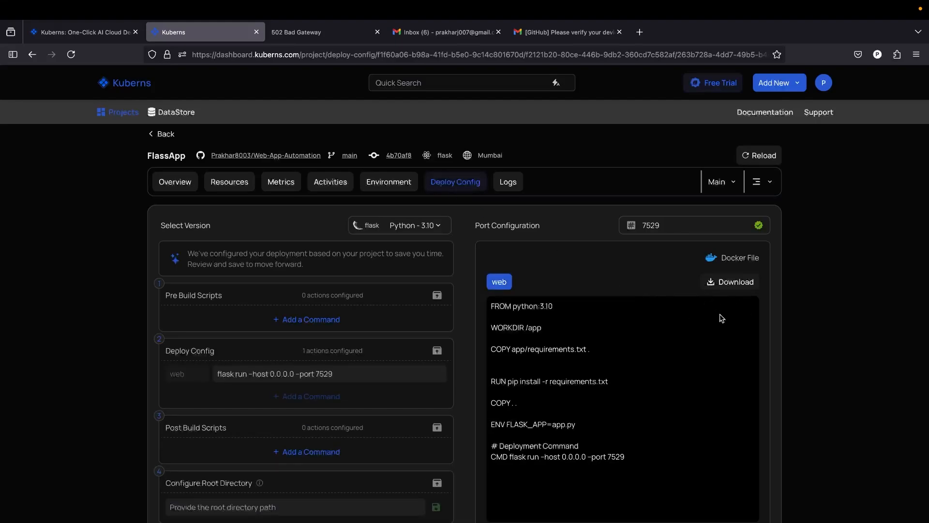
pyautogui.click(500, 183)
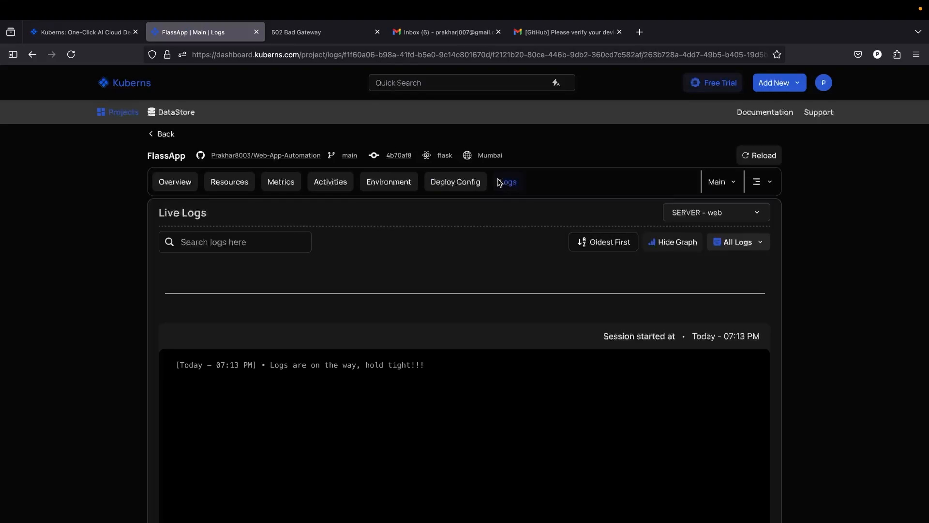
pyautogui.click(186, 187)
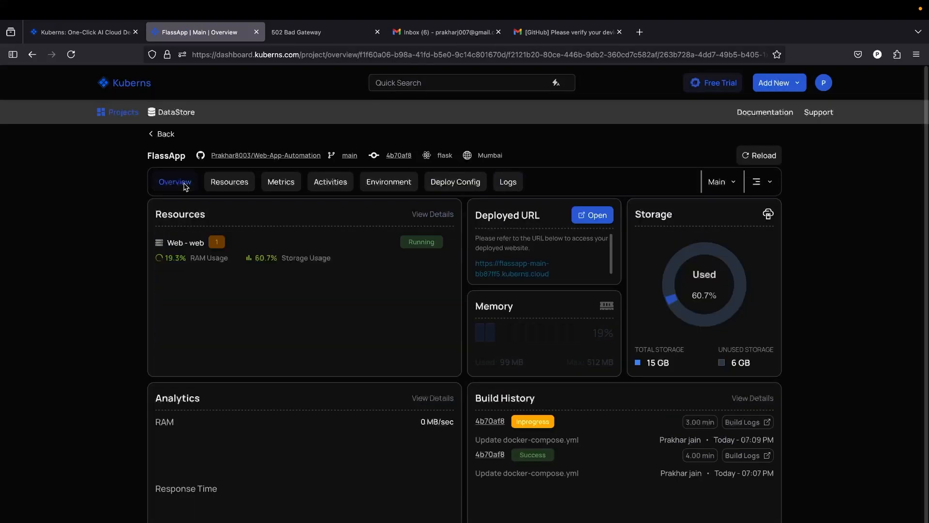